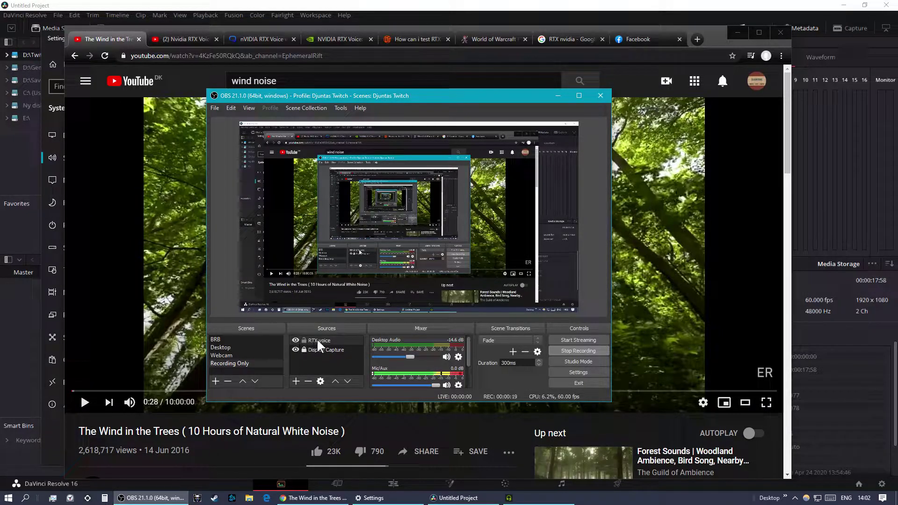
- Open a blank Notepad document and fill it with a long string of random letters to produce keyboard noise
left_click(295, 338)
key("super")
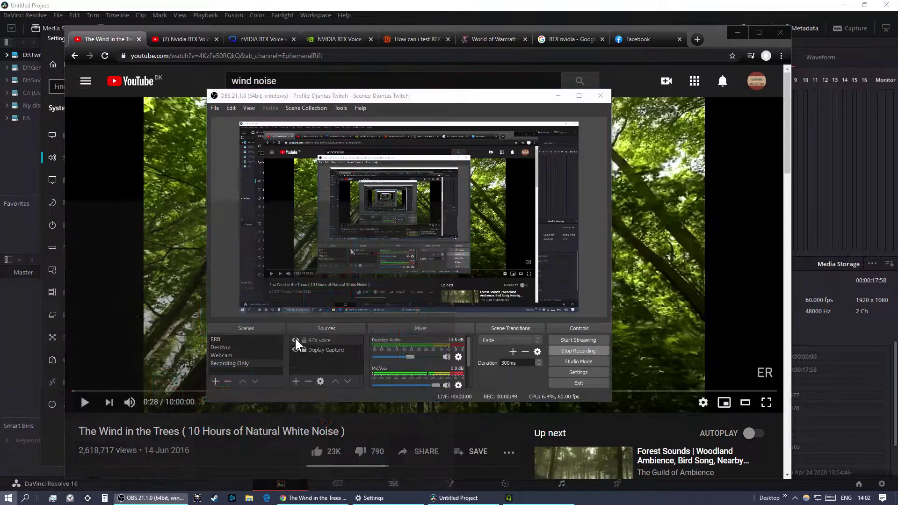
type("nlokt")
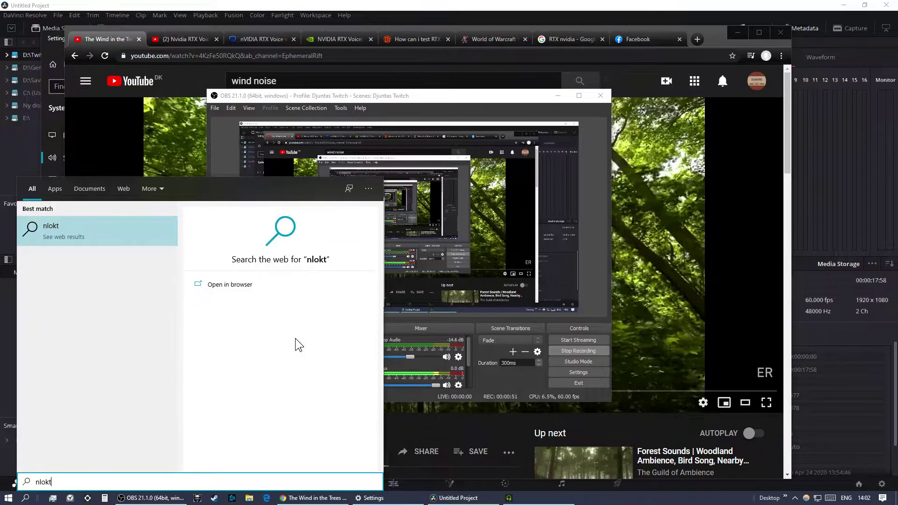
key("BackSpace")
key("BackSpace")
key("BackSpace")
key("BackSpace")
left_click(75, 235)
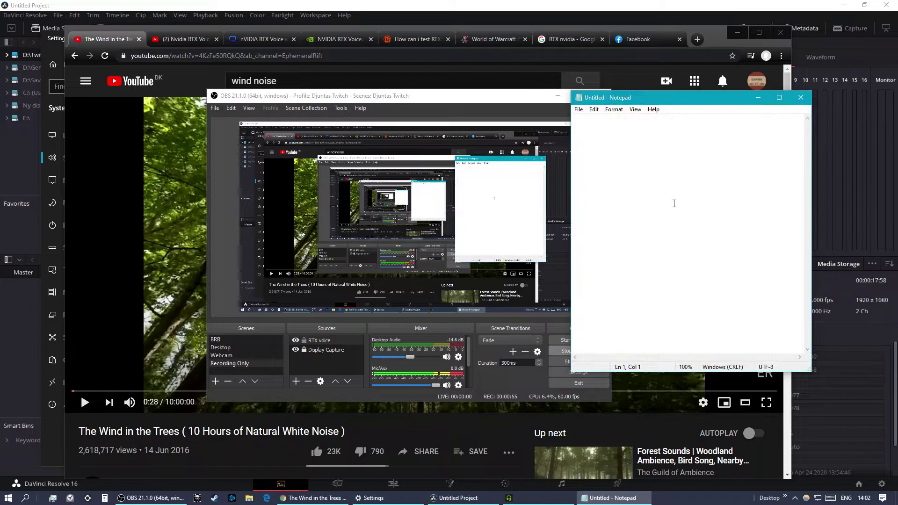
type("gdfgdfgdfgdsfgdsfgsdfgsdffgsdfgsdgsdgdsfgsdfgdsffgsdffgsdfgsdfgdsfgsdfgsdfg")
- Set the microphone noise suppression in NVIDIA RTX Voice to minimum and enter more random letters in Notepad
left_click(509, 498)
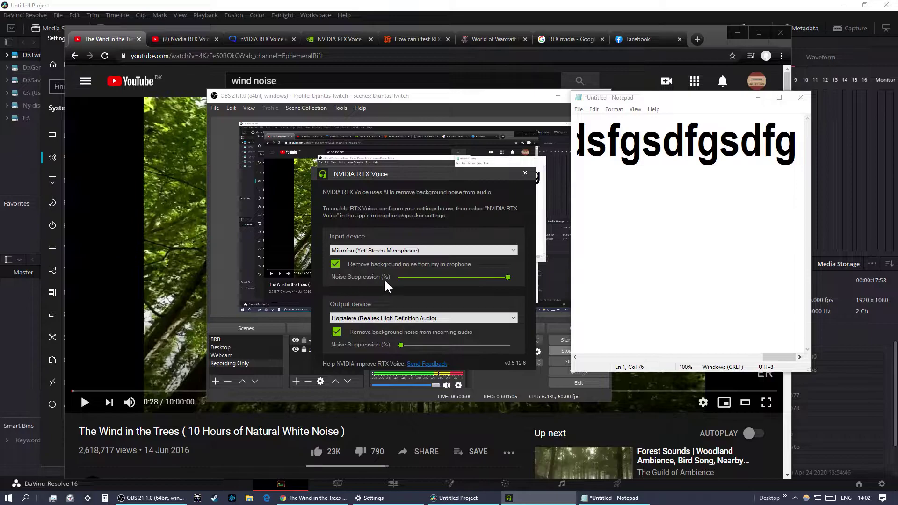
left_click(502, 277)
left_click_drag(489, 280, 395, 281)
left_click(732, 198)
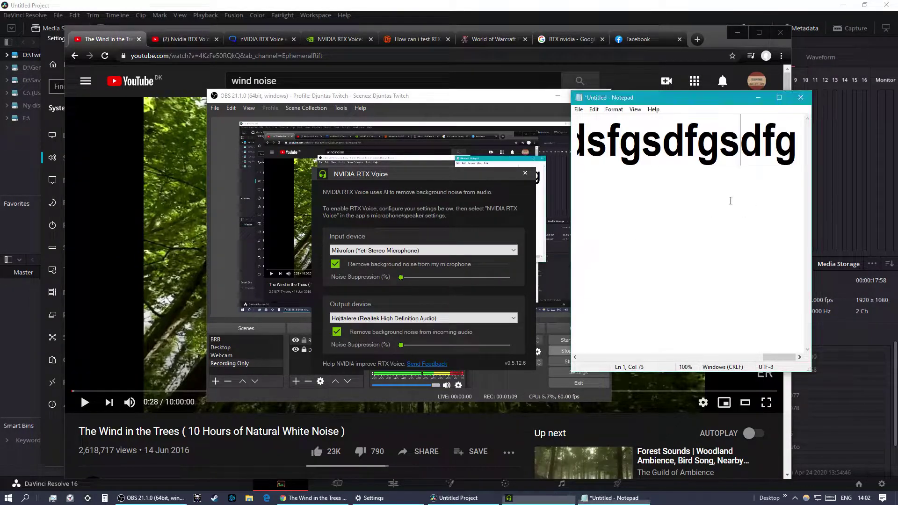
type("sdfgsdfgsdfgsdfgsffgsdfgdsffg")
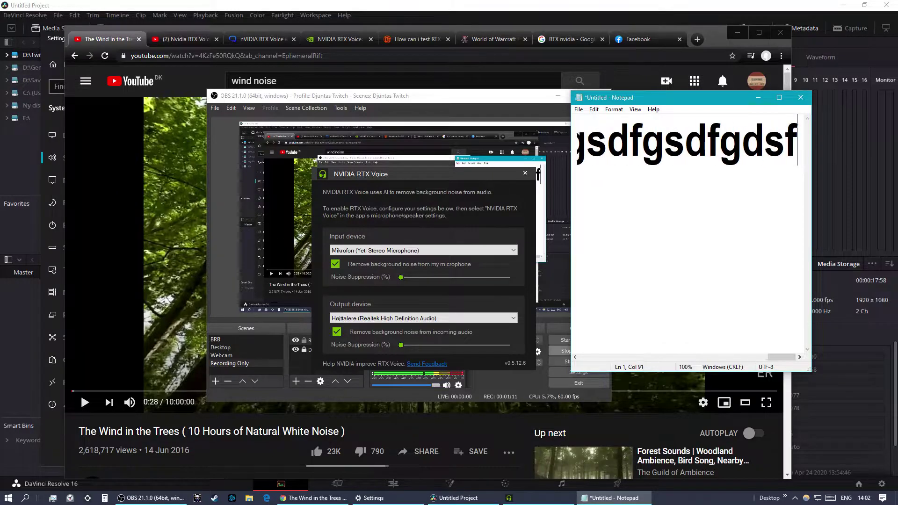
type("sdfgsdfgsdfg")
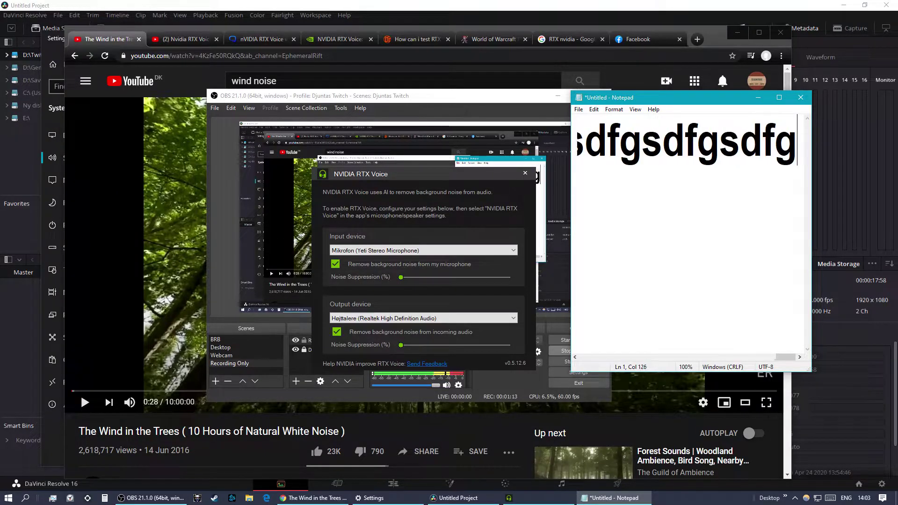
type("sdfgsdfgsdfgdsfgsdfgsdfg")
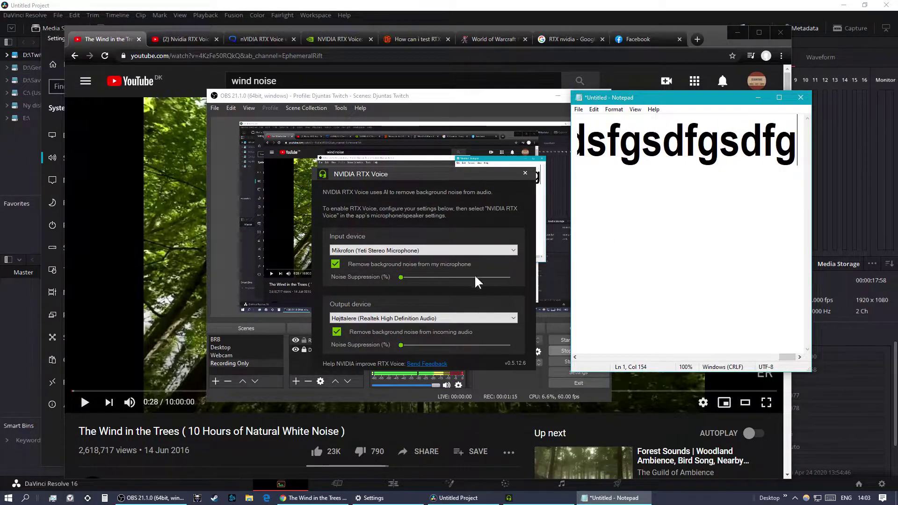
- Raise the microphone noise suppression to maximum and add another run of random letters in Notepad
left_click_drag(415, 276, 573, 280)
left_click(662, 232)
type("sdfgsd")
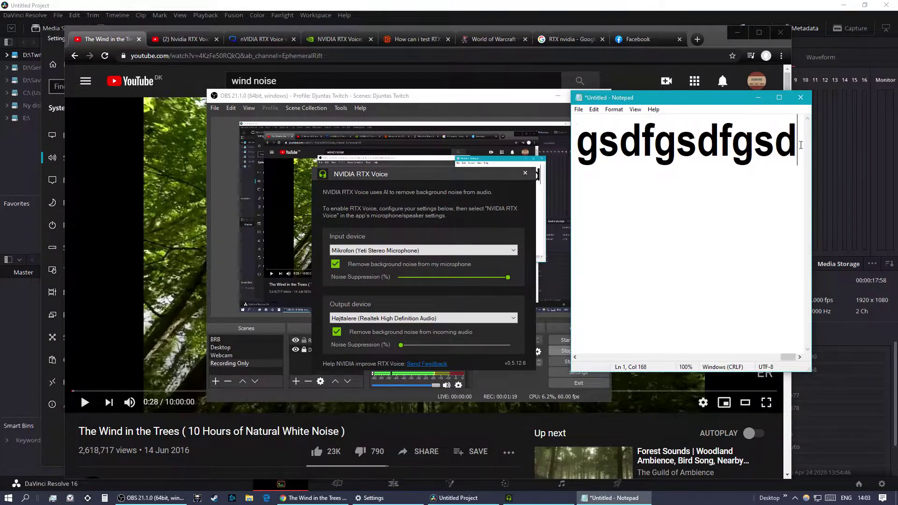
type("fgsdfgsdfgsdfgsdfgsdfgdsfgsdfgdsfgsdfgsdfgsdf")
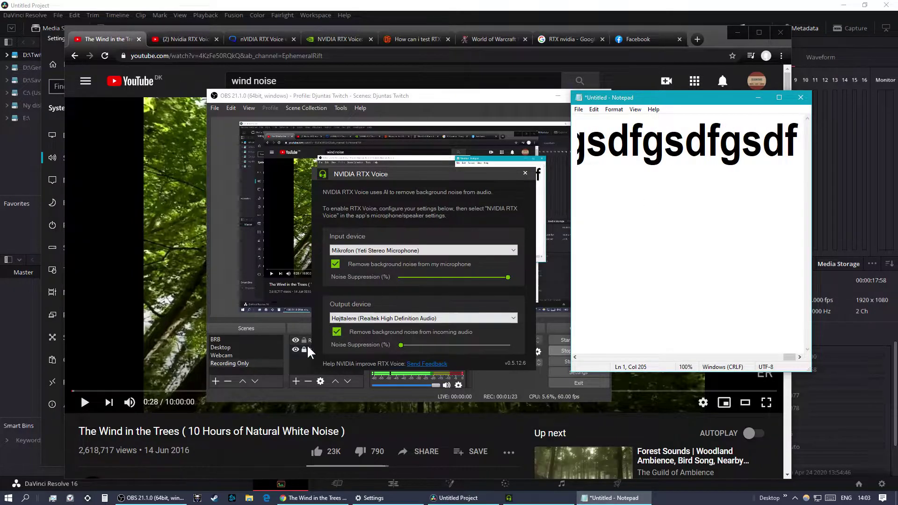
- Switch to OBS and hide the RTX voice source in the Recording Only scene
left_click(294, 341)
left_click(295, 341)
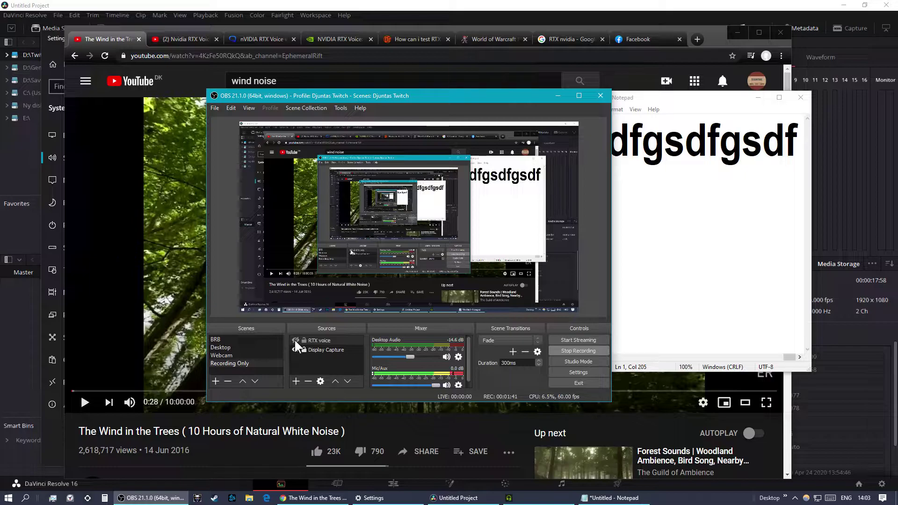
- In the Windows Sound settings, choose Speakers (NVIDIA RTX Voice) as the output device and Microphone (NVIDIA RTX Voice) as the input device
left_click(365, 497)
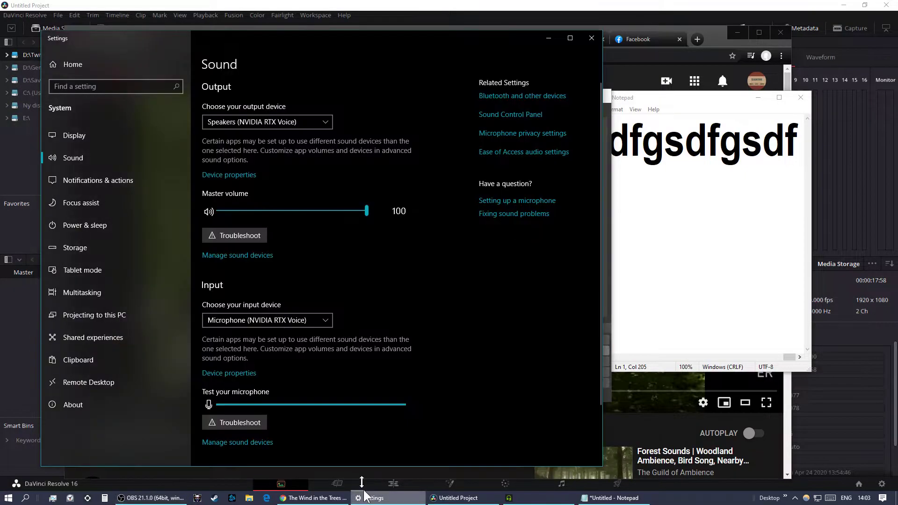
left_click(270, 120)
left_click(270, 121)
left_click(269, 121)
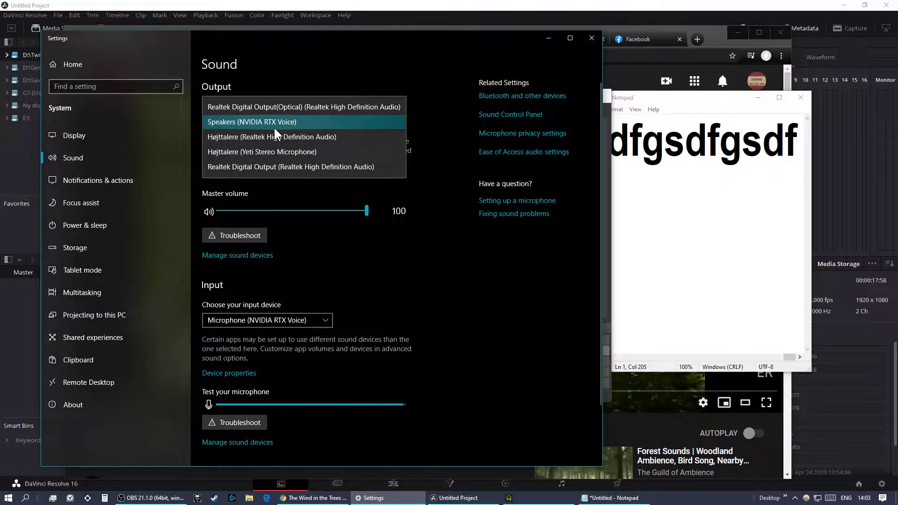
left_click(274, 127)
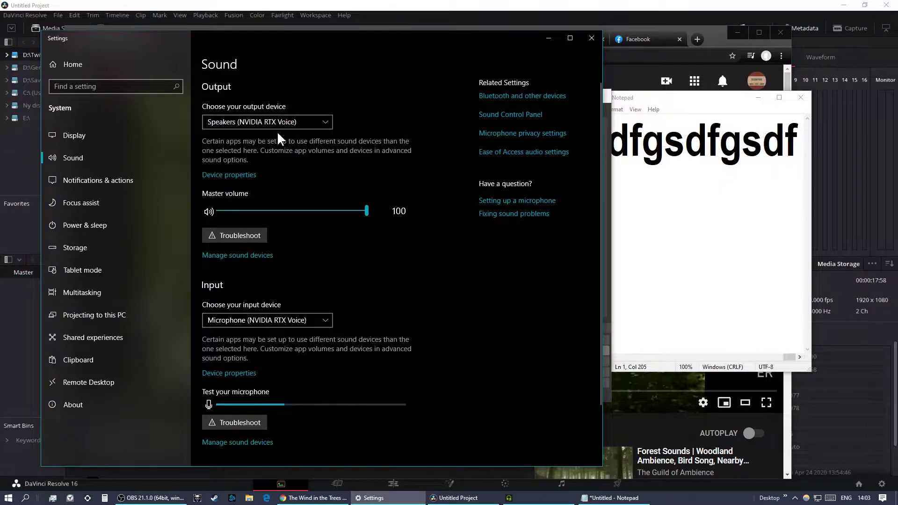
left_click(263, 318)
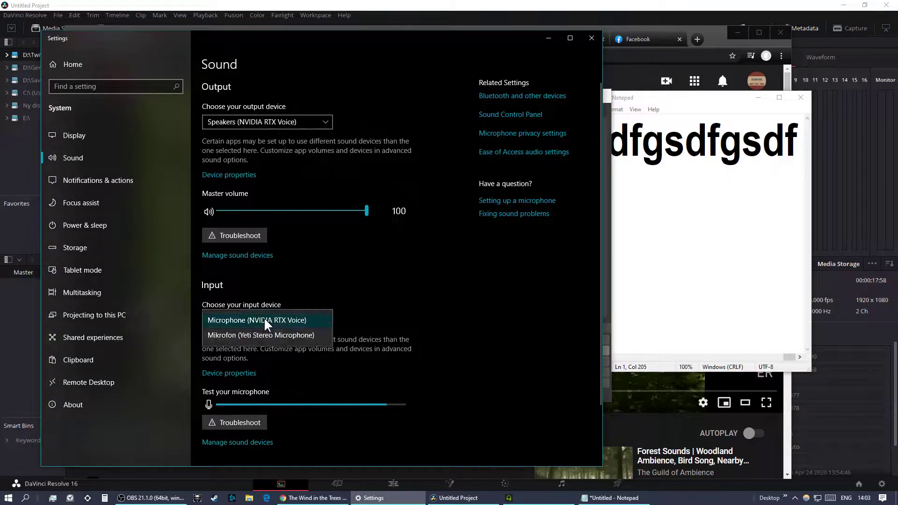
left_click(264, 318)
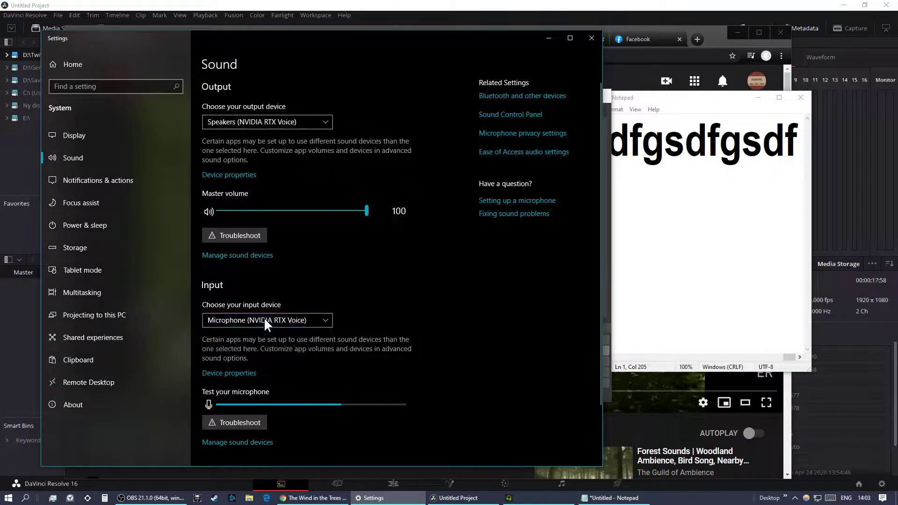
- Review the choices for the input device and output device in NVIDIA RTX Voice
left_click(508, 498)
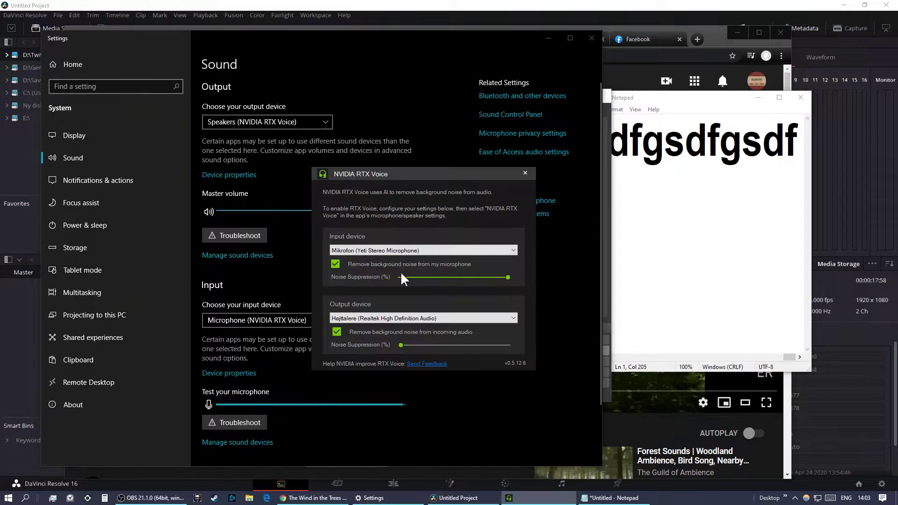
left_click(398, 248)
left_click(397, 247)
left_click(383, 318)
left_click(383, 319)
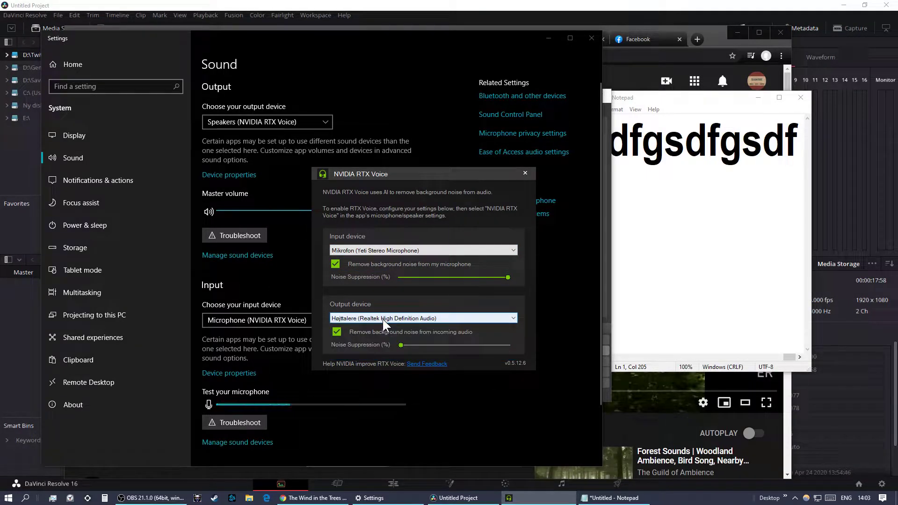
- Check the Mic/Aux device properties and its audio filters in OBS without changing them
left_click(152, 497)
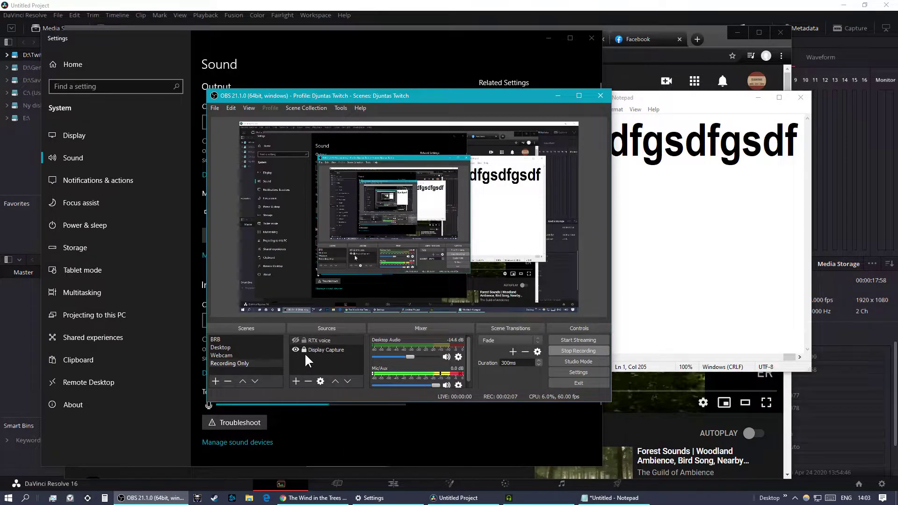
left_click(457, 385)
left_click(495, 435)
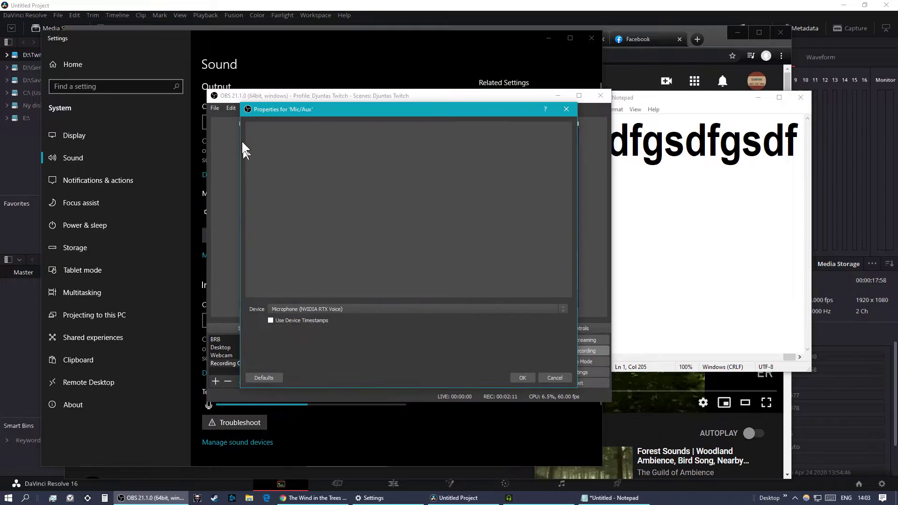
left_click(554, 376)
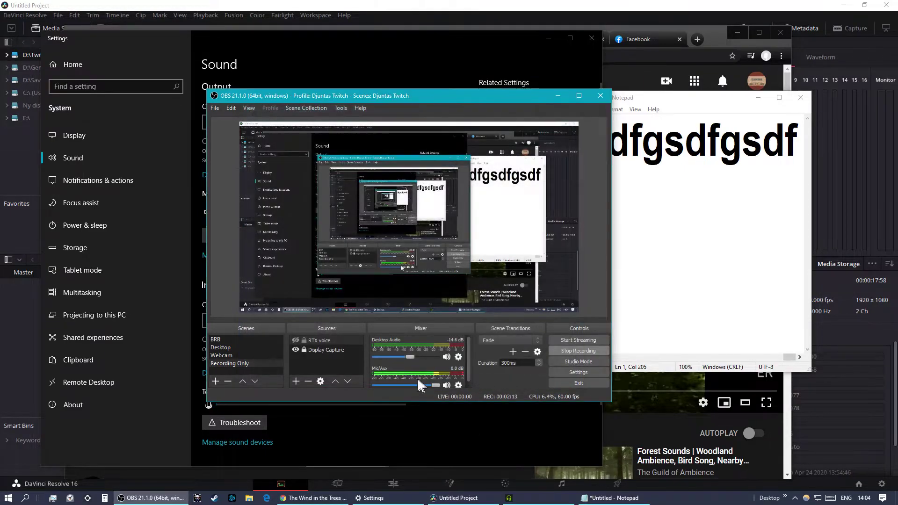
left_click(458, 385)
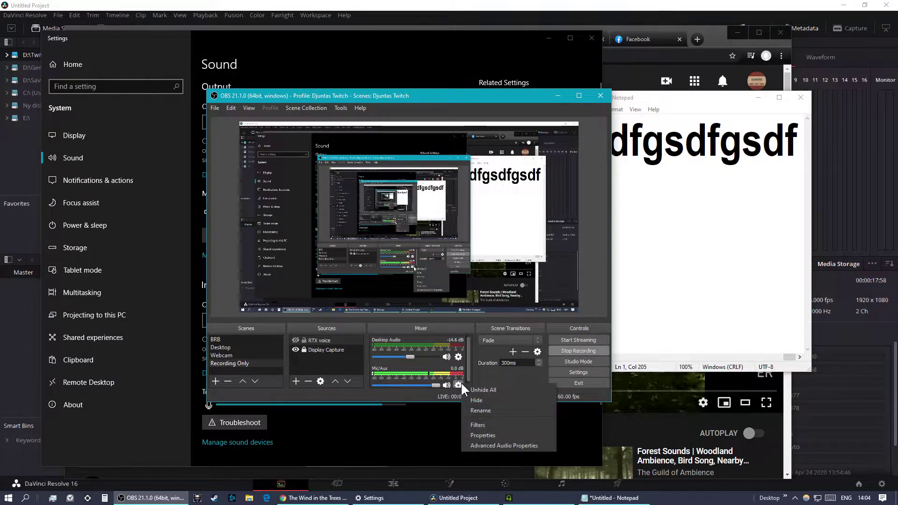
left_click(489, 425)
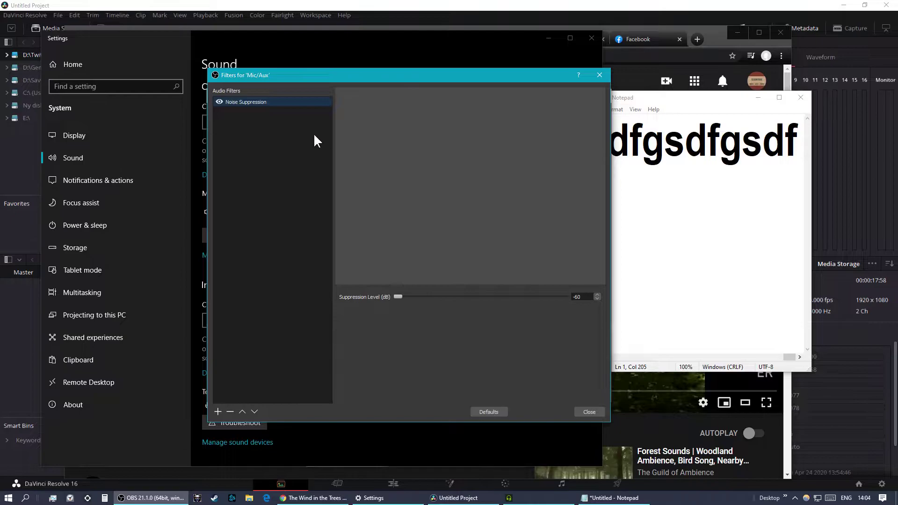
left_click(589, 413)
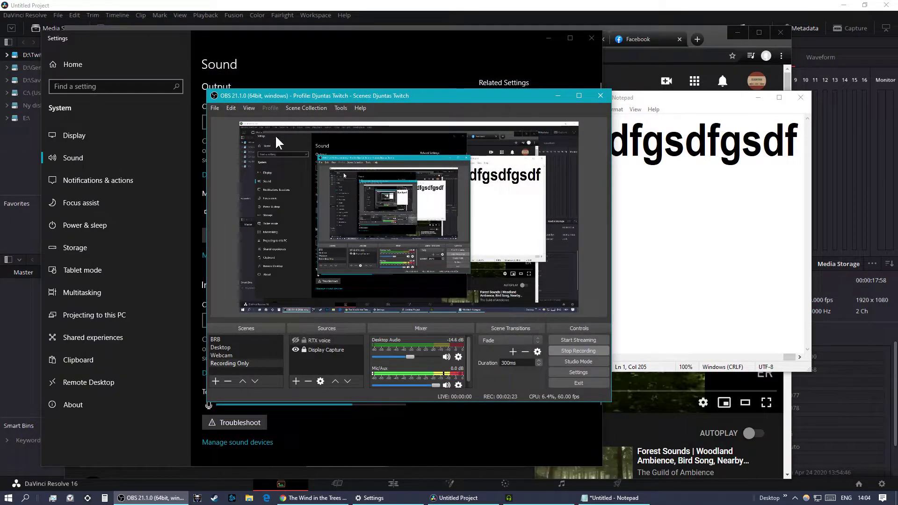
- Inspect the Mic/Auxiliary Audio Device choices in the OBS audio settings and leave the settings without changes
left_click(215, 108)
left_click(243, 144)
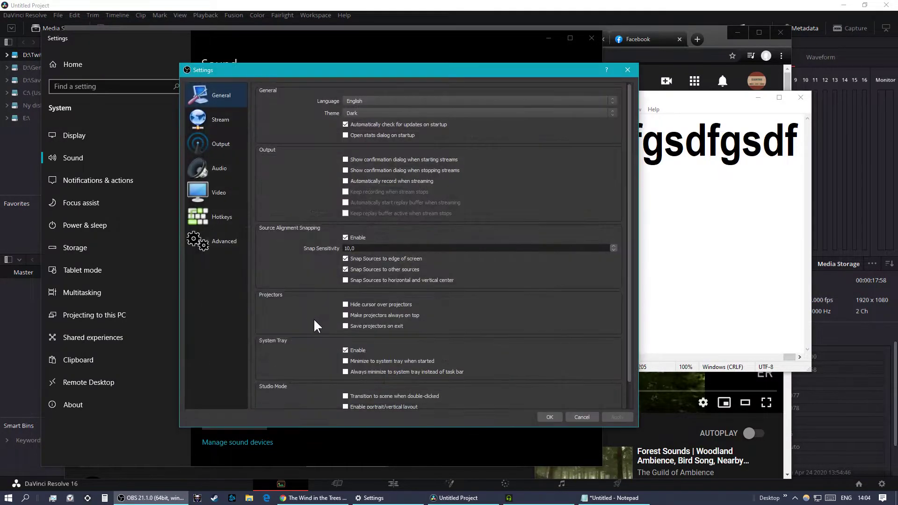
left_click(201, 194)
left_click(218, 173)
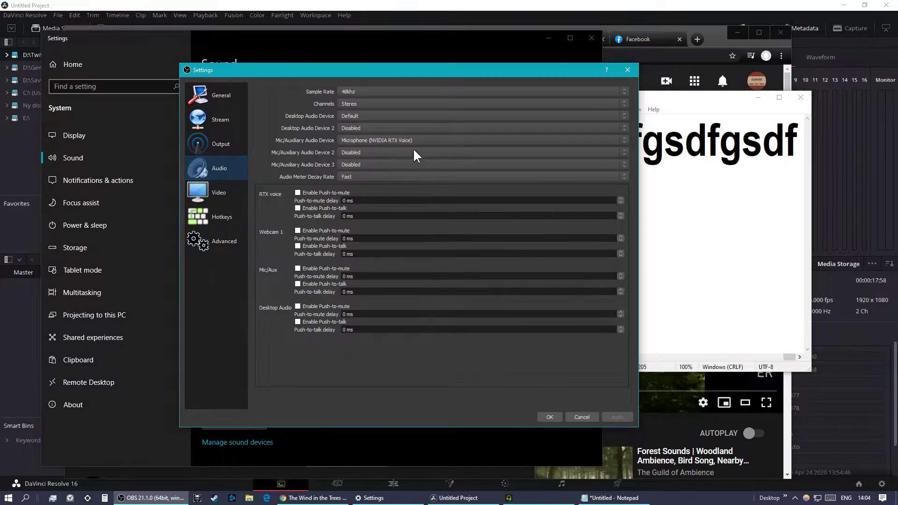
left_click(379, 139)
left_click(379, 138)
left_click(349, 139)
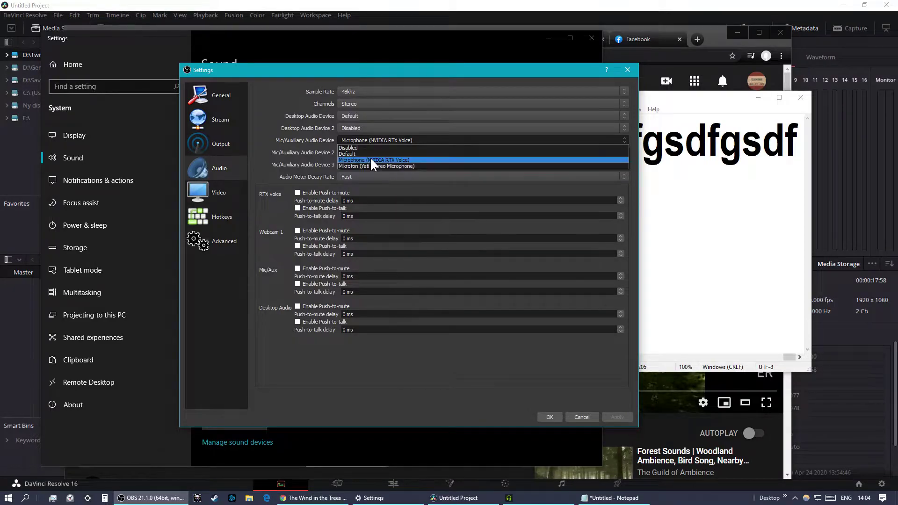
left_click(583, 410)
left_click(587, 416)
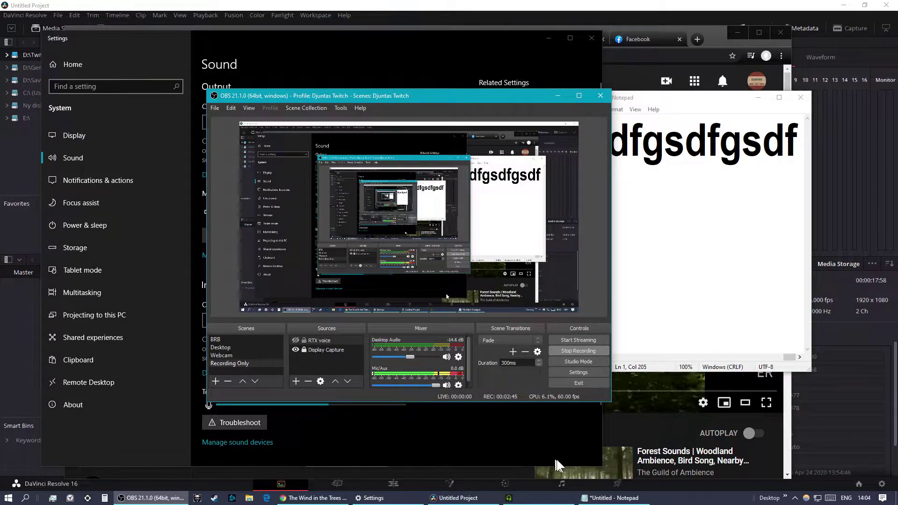
- Check the Windows sound devices and set the output device's noise suppression to maximum in NVIDIA RTX Voice
left_click(508, 498)
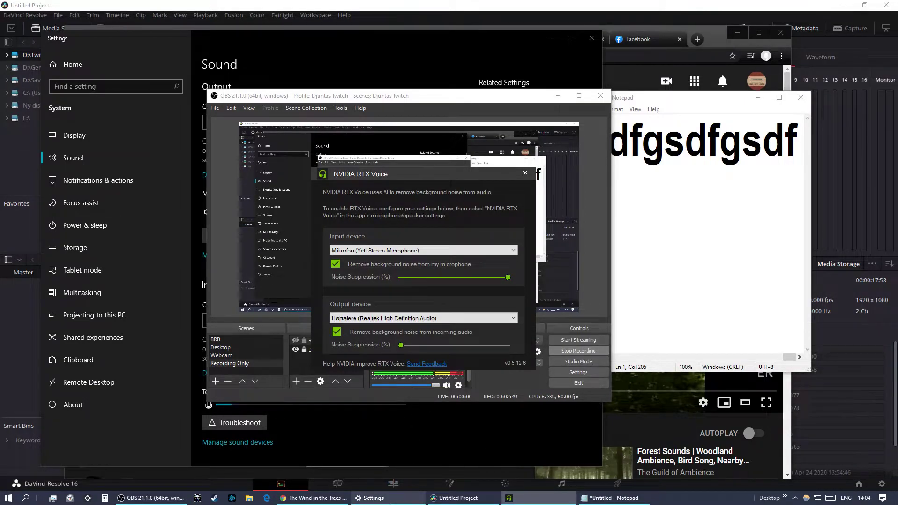
left_click(370, 497)
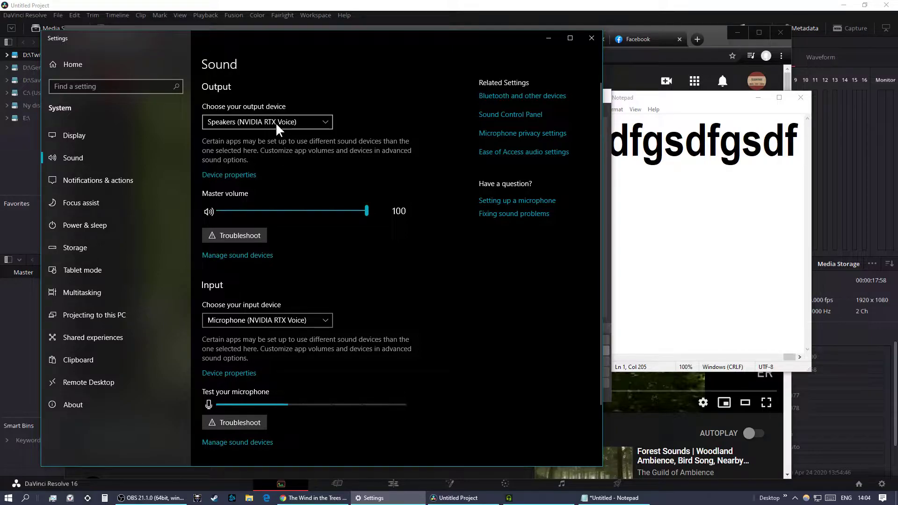
left_click(509, 498)
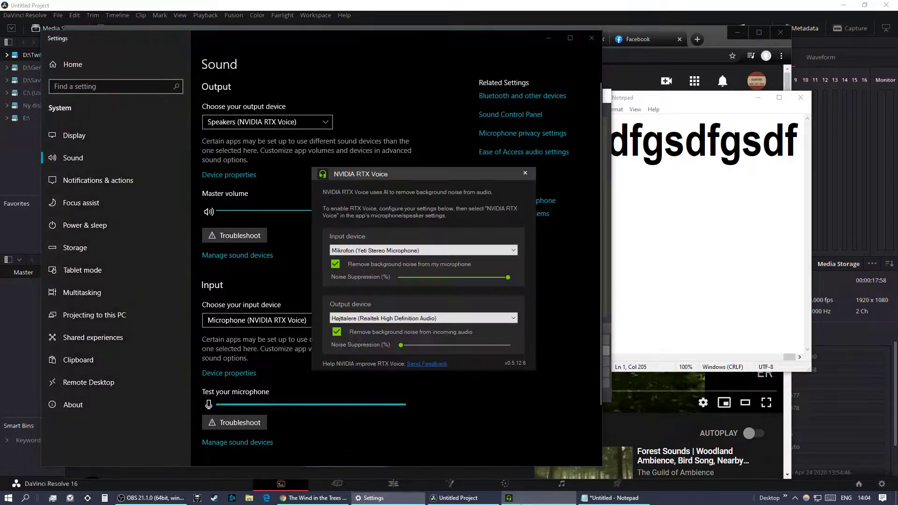
left_click_drag(465, 345, 548, 352)
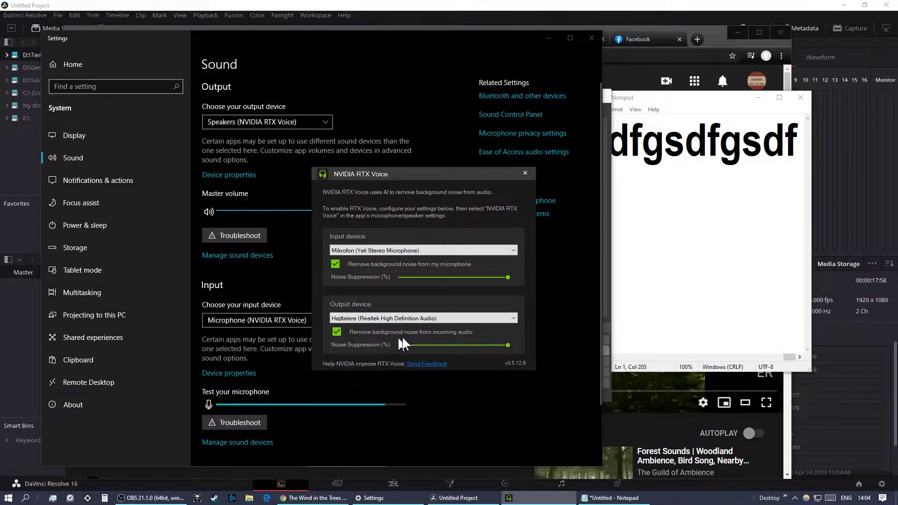
mouse_move(420, 173)
left_mouse_down()
mouse_move(411, 200)
mouse_move(404, 179)
left_mouse_up()
- Play the wind noise video in the browser and lower the output device's noise suppression to minimum in NVIDIA RTX Voice
left_click(312, 497)
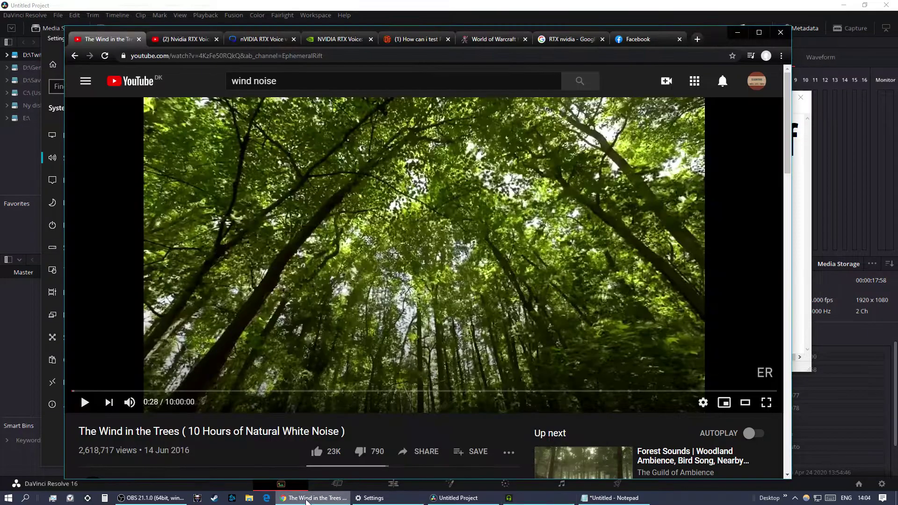
left_click(368, 231)
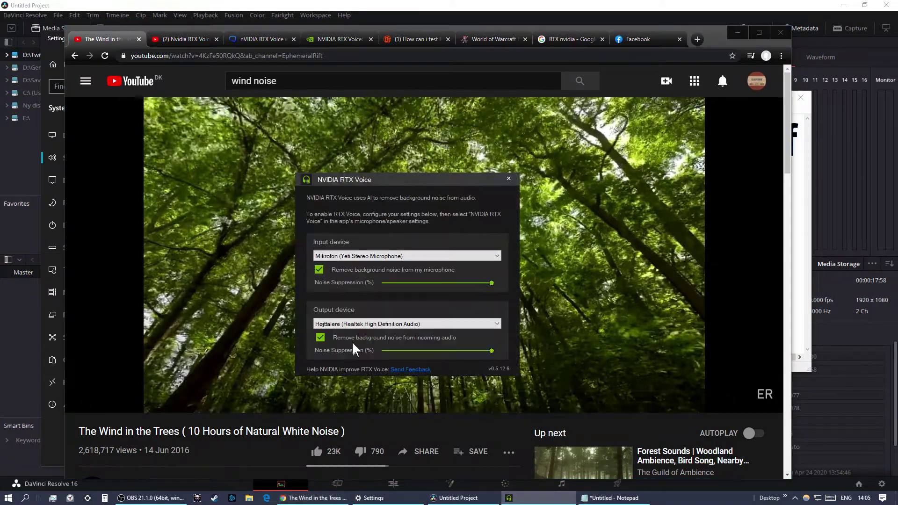
left_click_drag(492, 350, 355, 346)
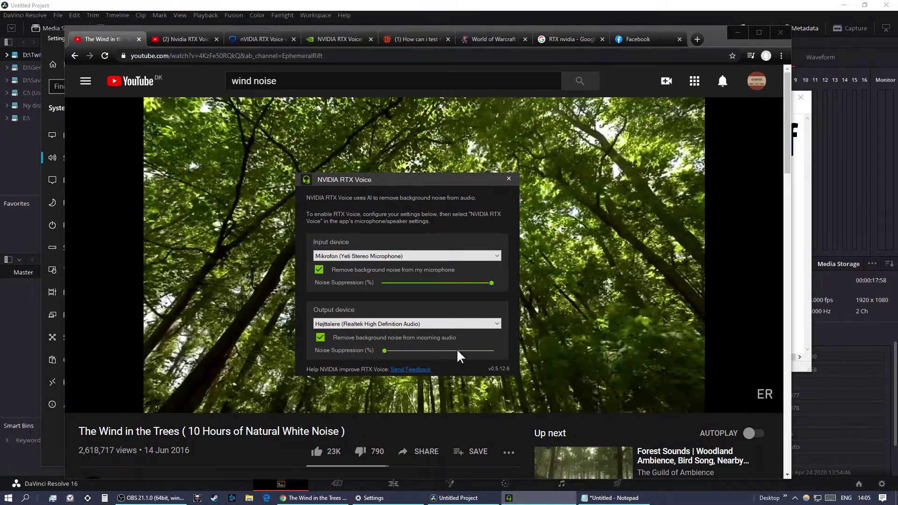
- Raise the output device's noise suppression to maximum in NVIDIA RTX Voice
left_click_drag(384, 350, 491, 350)
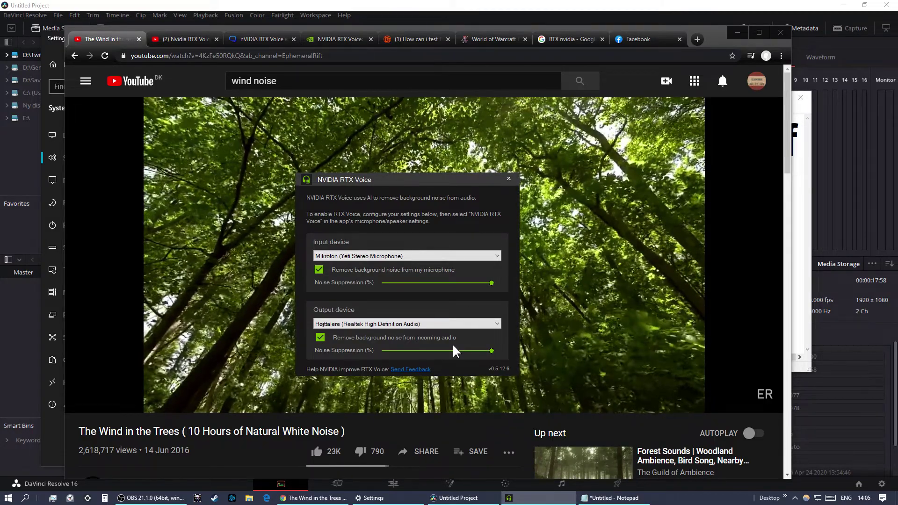
- Replace the wind noise query on YouTube in the browser and search for "friends"
left_click(290, 81)
left_click_drag(290, 81, 110, 70)
key("BackSpace")
type("friend")
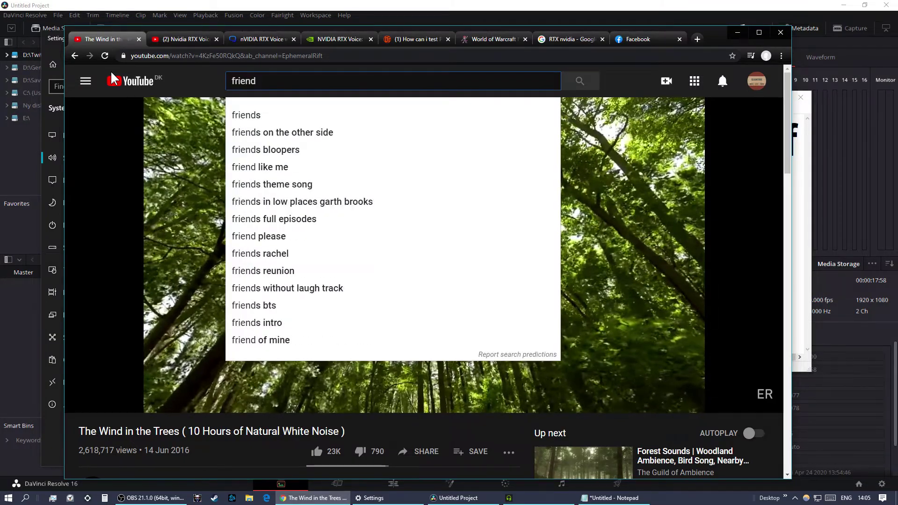
type(" wiho")
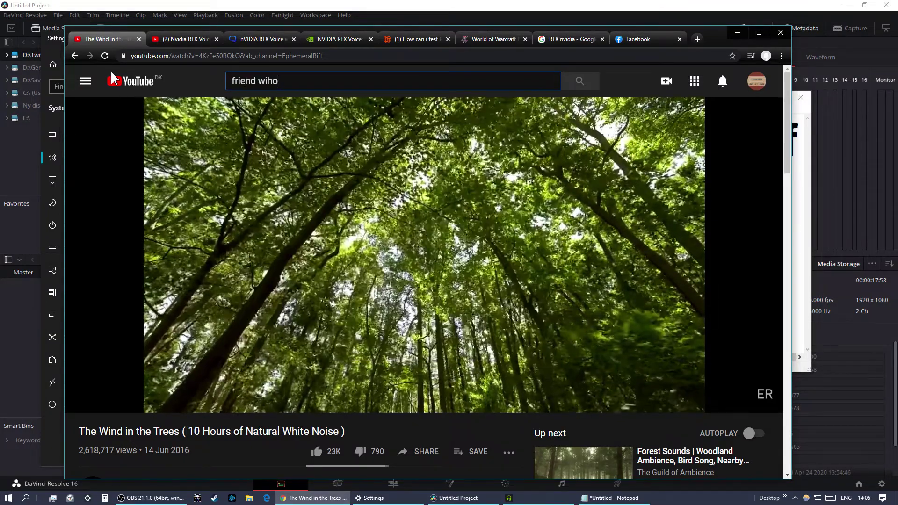
key("BackSpace")
key("BackSpace")
key("BackSpace")
key("BackSpace")
key("BackSpace")
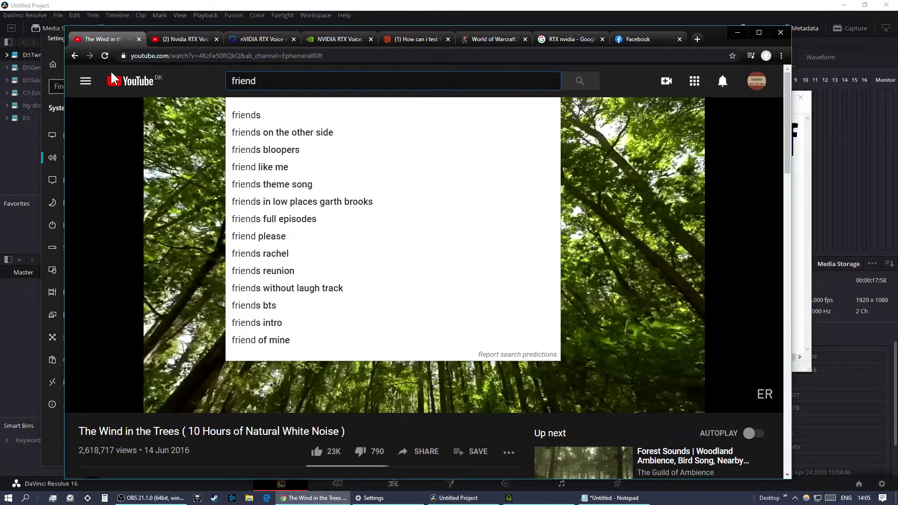
key("Return")
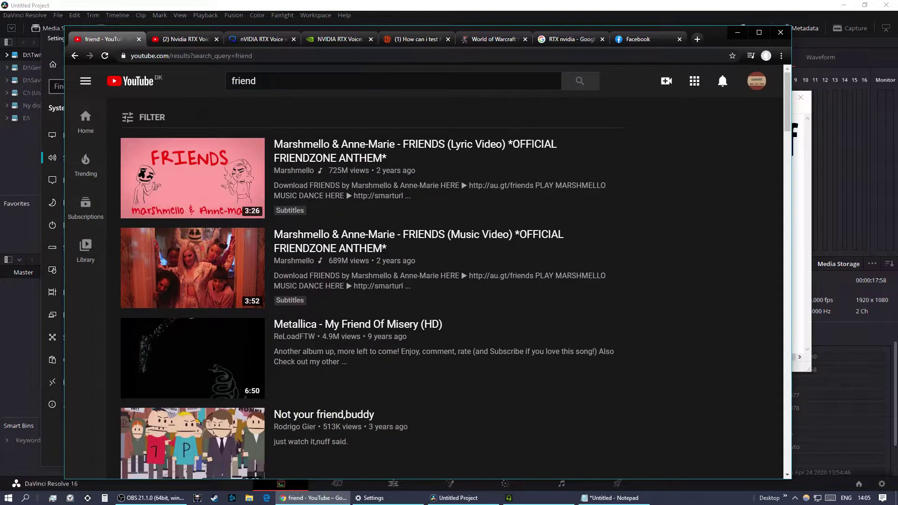
type("s")
key("Return")
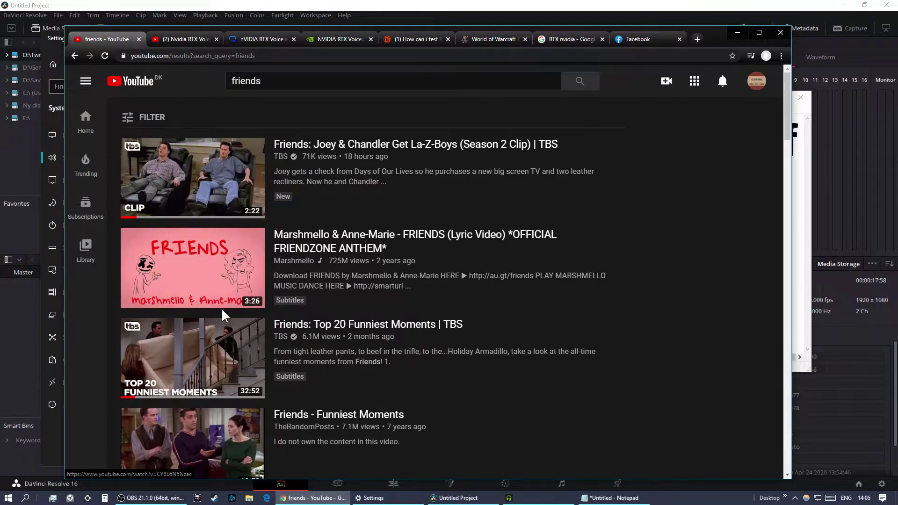
- Play the video "Friends: Top 20 Funniest Moments | TBS" from the search results for a few seconds and pause it
mouse_move(214, 347)
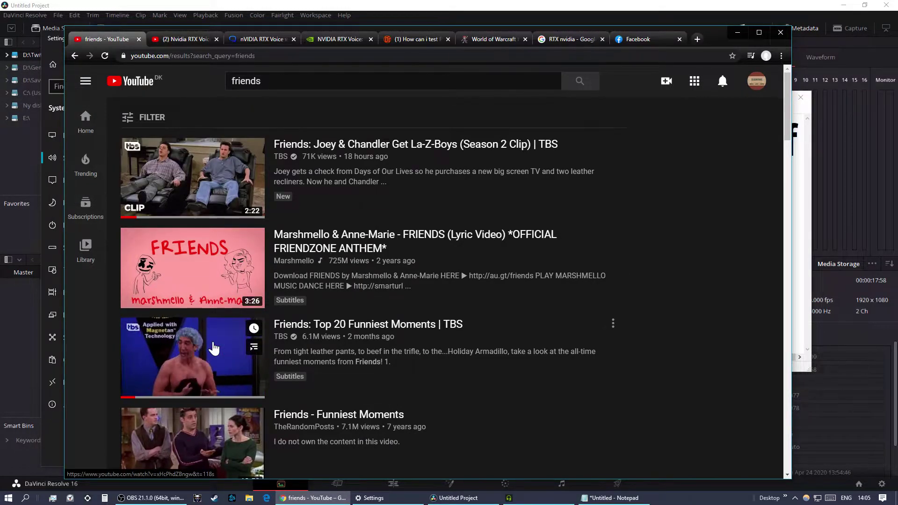
left_click(214, 347)
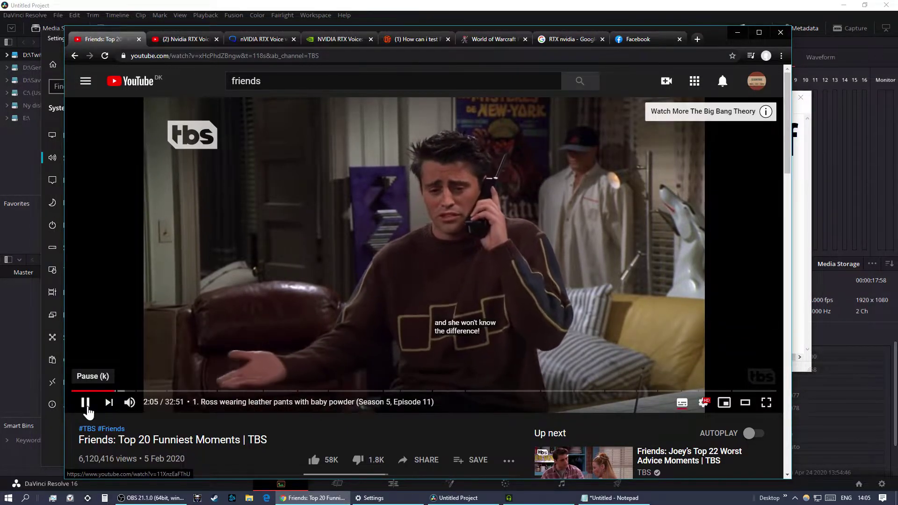
left_click(87, 407)
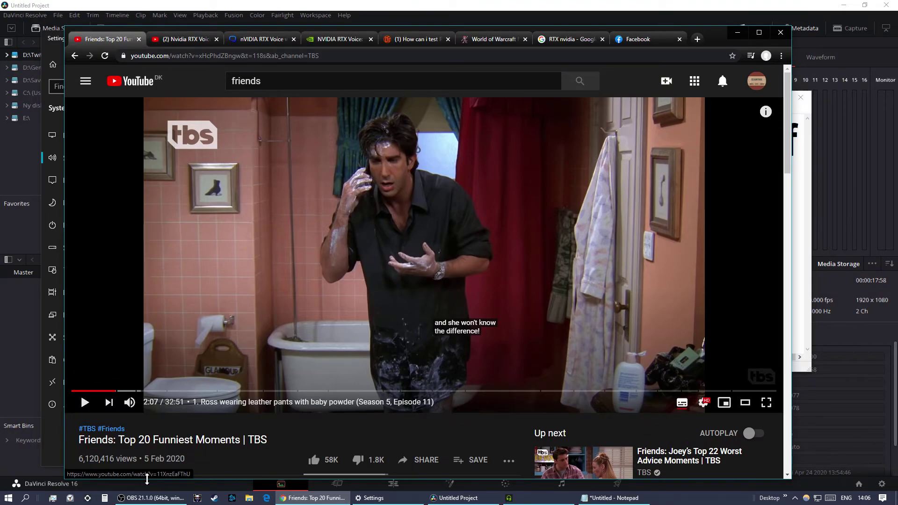
- Switch to the OBS window
left_click(151, 498)
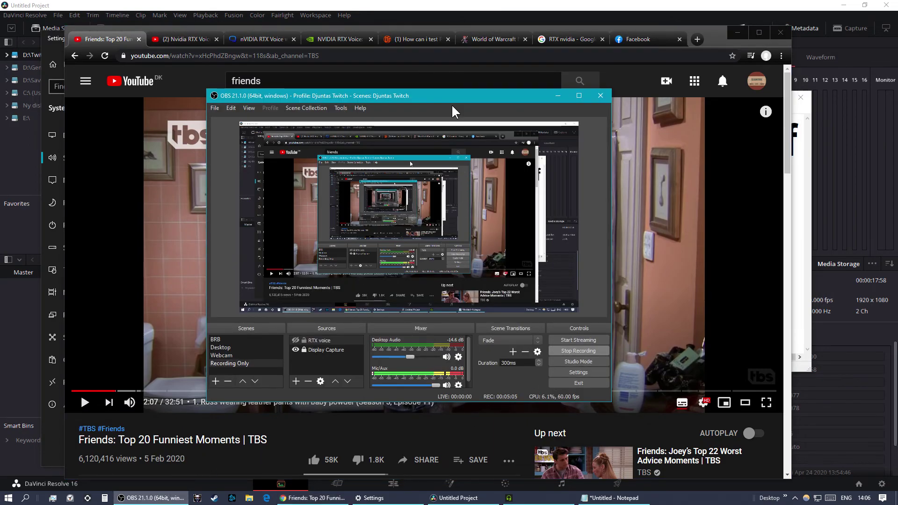